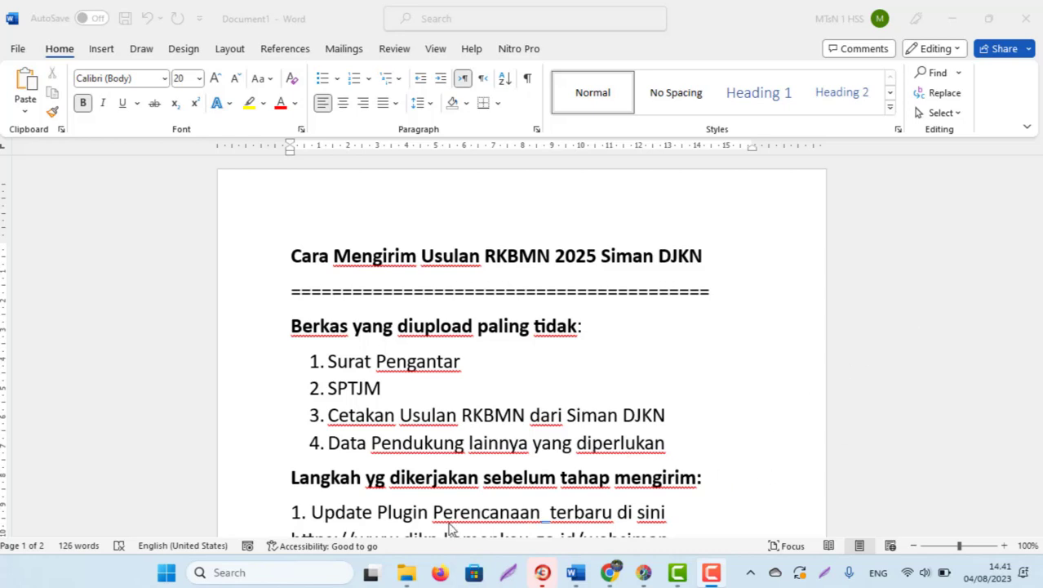
# Read through the required upload files and the preparation steps in the RKBMN 2025 submission notes
pyautogui.press('Down')
pyautogui.press('Down')
pyautogui.press('Down')
pyautogui.press('Down')
pyautogui.press('Down')
pyautogui.press('Down')
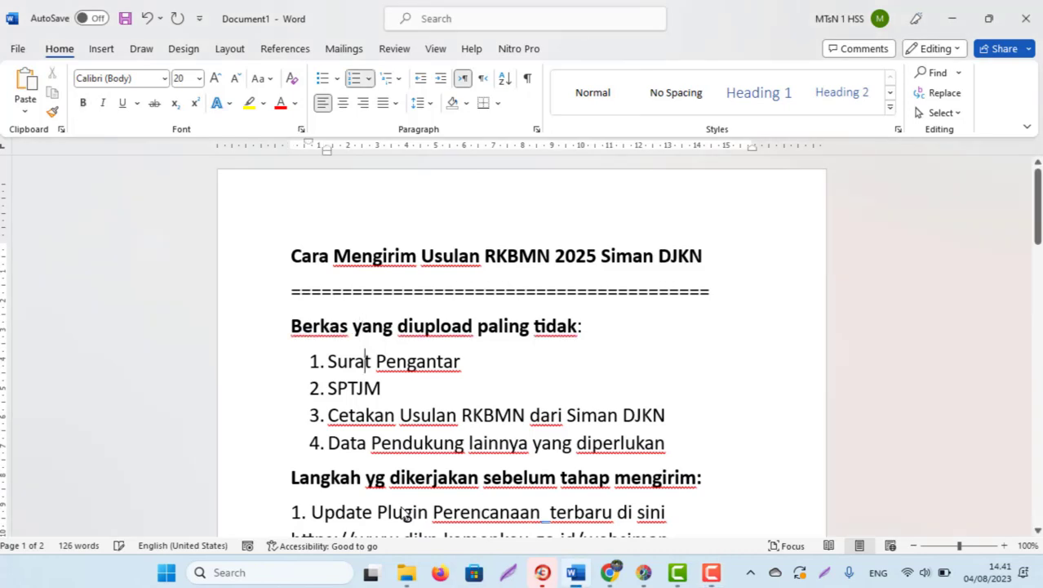
pyautogui.scroll(-1, 406, 513)
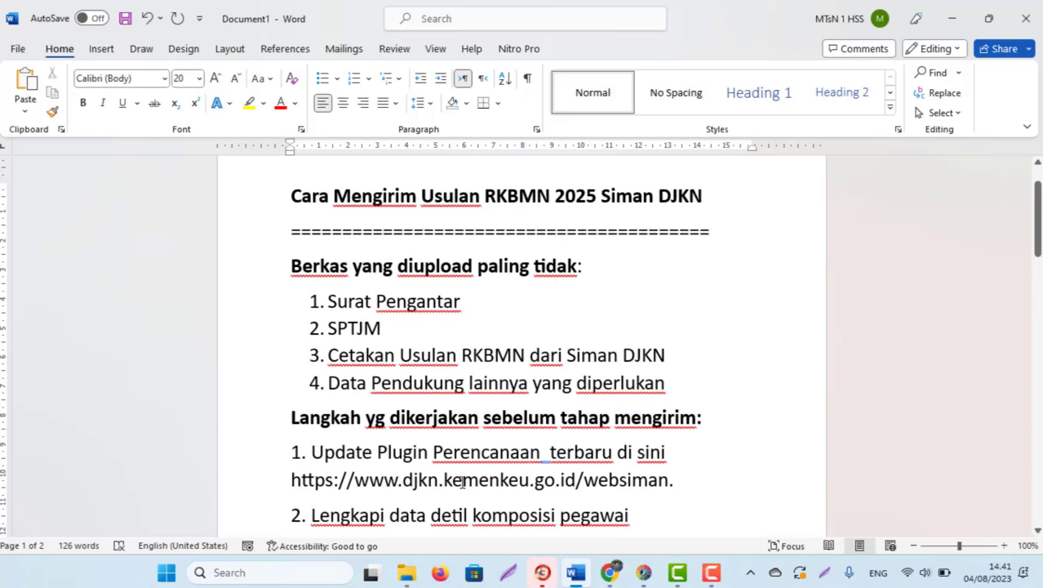
pyautogui.press('Down')
pyautogui.press('Down')
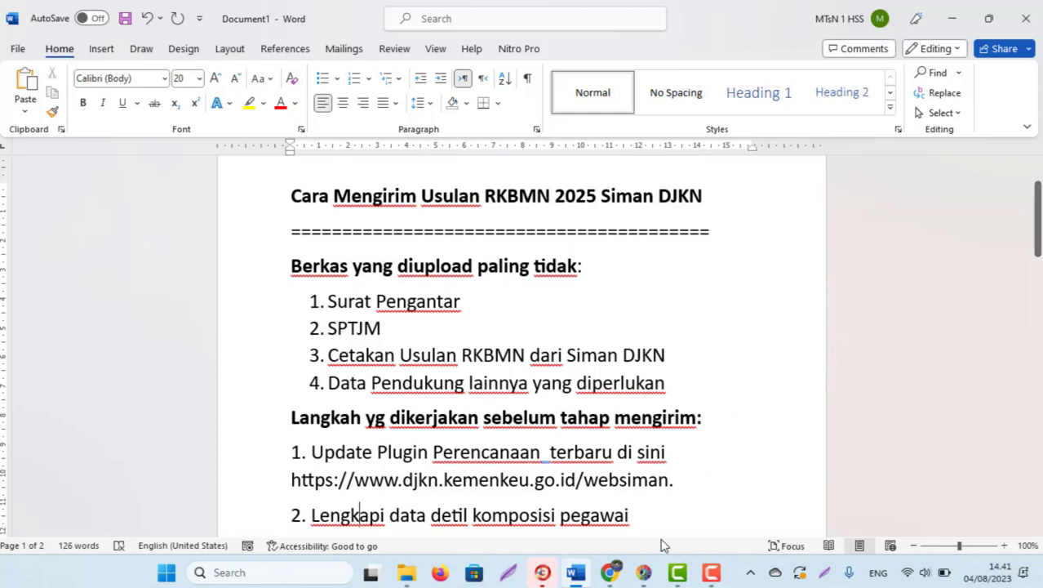
# Switch to SIMAN and open the Pemeliharaan data of the 2025 request under Permohonan Perencanaan in the Perencanaan module
pyautogui.moveTo(644, 571)
pyautogui.click(629, 497)
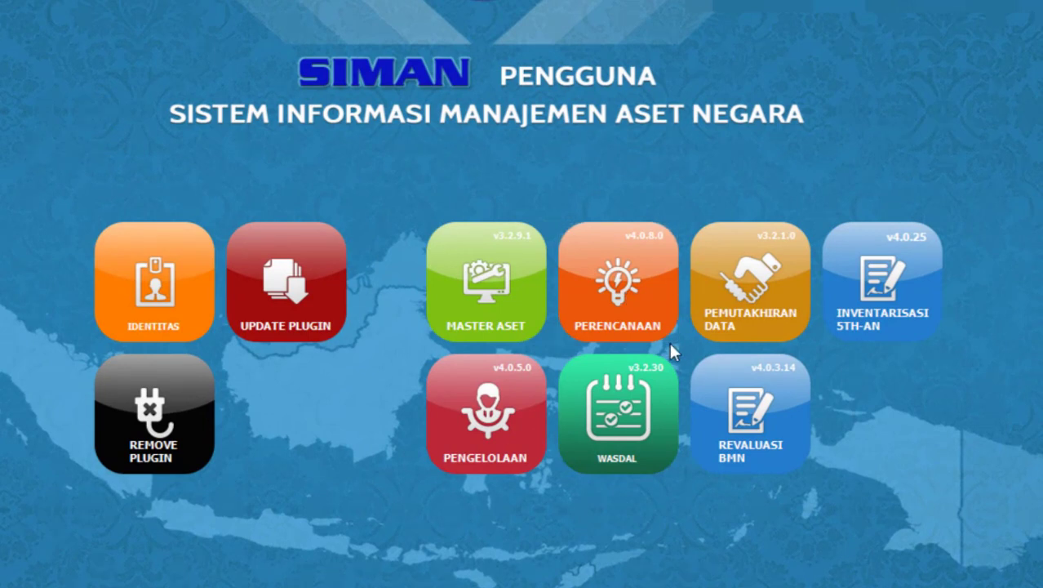
pyautogui.click(632, 282)
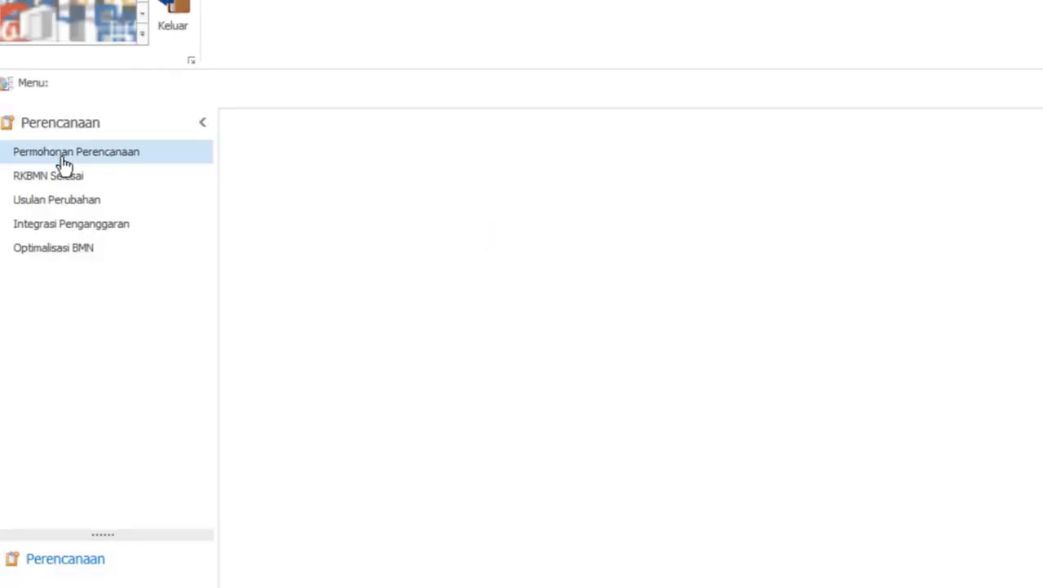
pyautogui.click(64, 160)
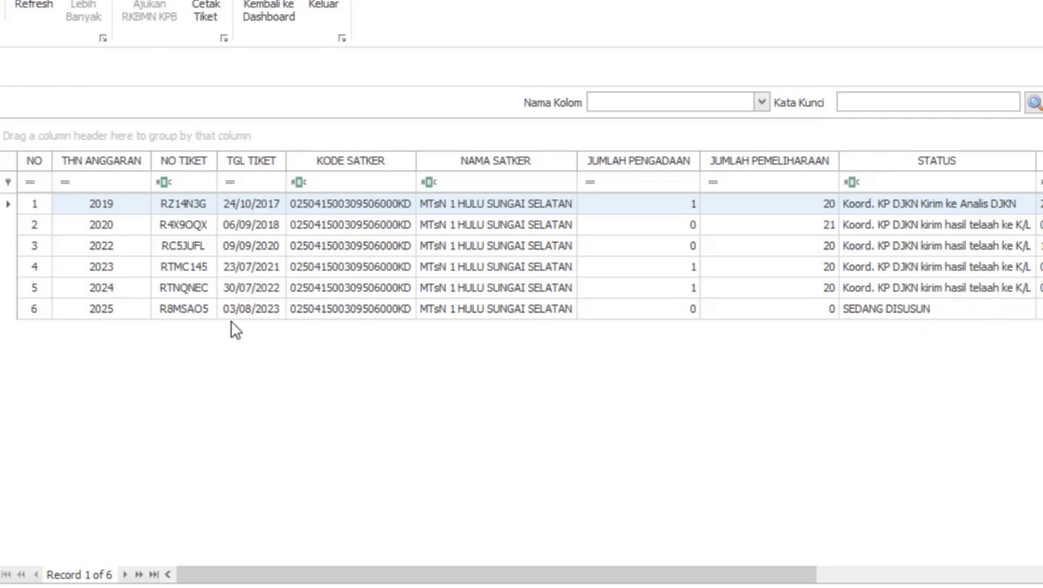
pyautogui.doubleClick(157, 314)
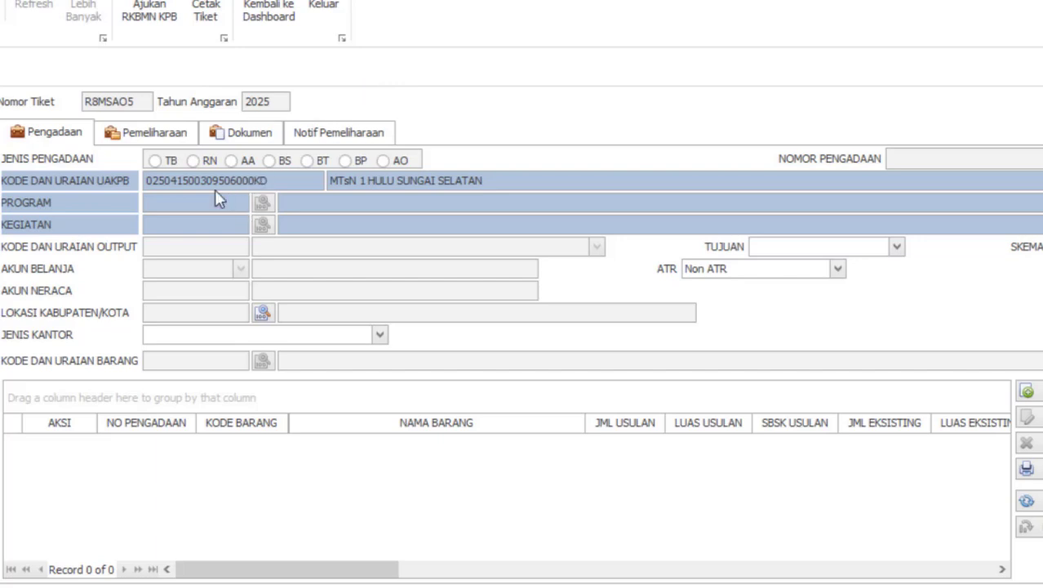
pyautogui.click(139, 139)
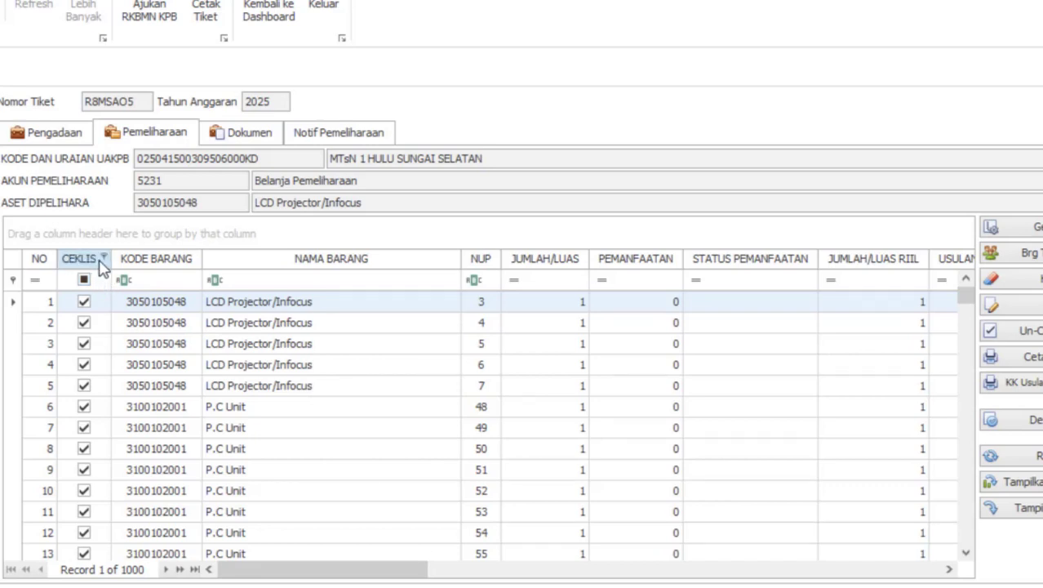
# Filter the maintenance items by CEKLIS to Checked and look through the filtered assets
pyautogui.click(103, 258)
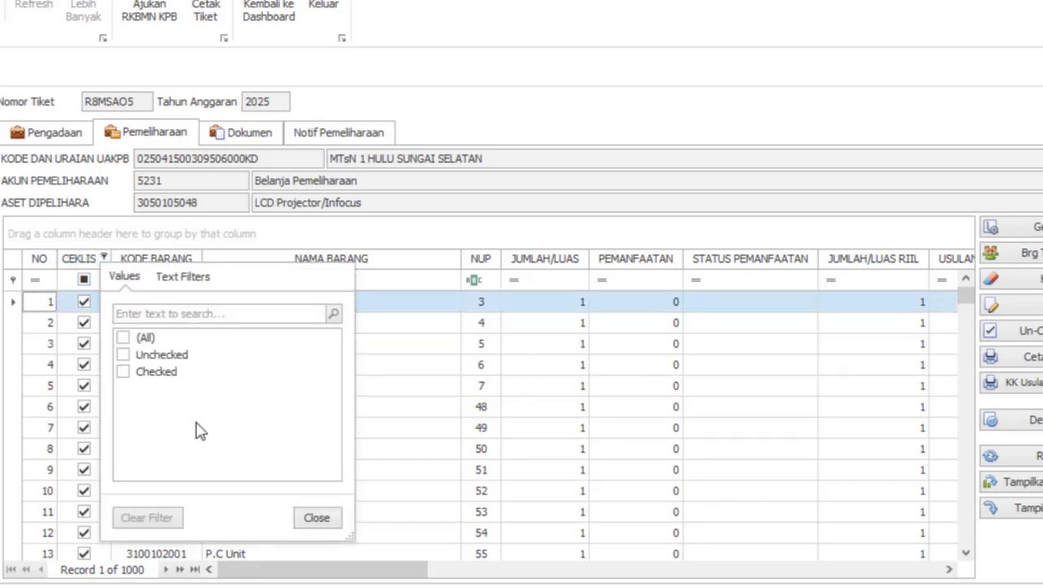
pyautogui.click(123, 372)
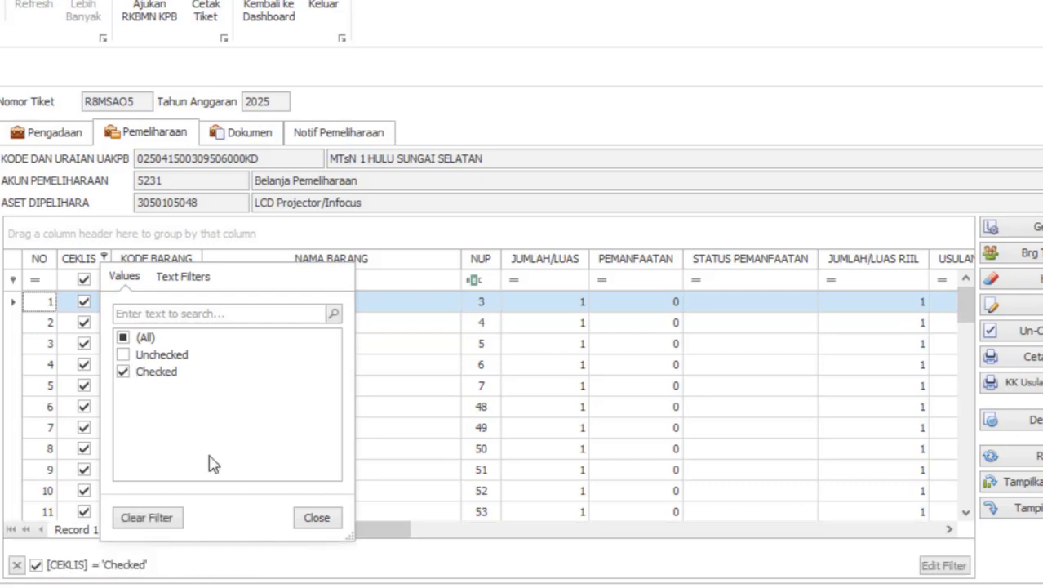
pyautogui.click(329, 524)
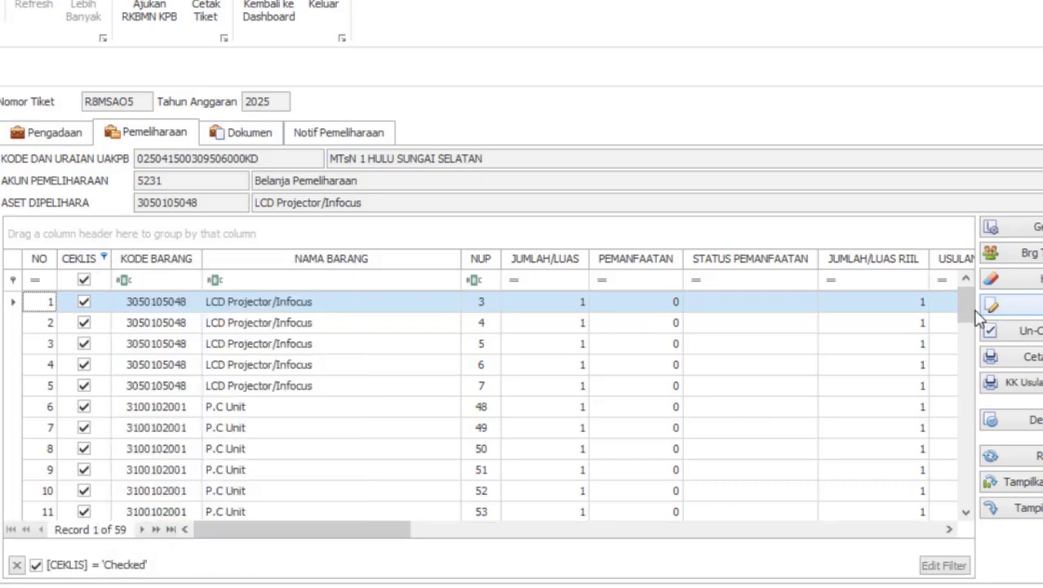
pyautogui.moveTo(968, 314); pyautogui.dragTo(959, 273)
pyautogui.scroll(-16, 945, 450)
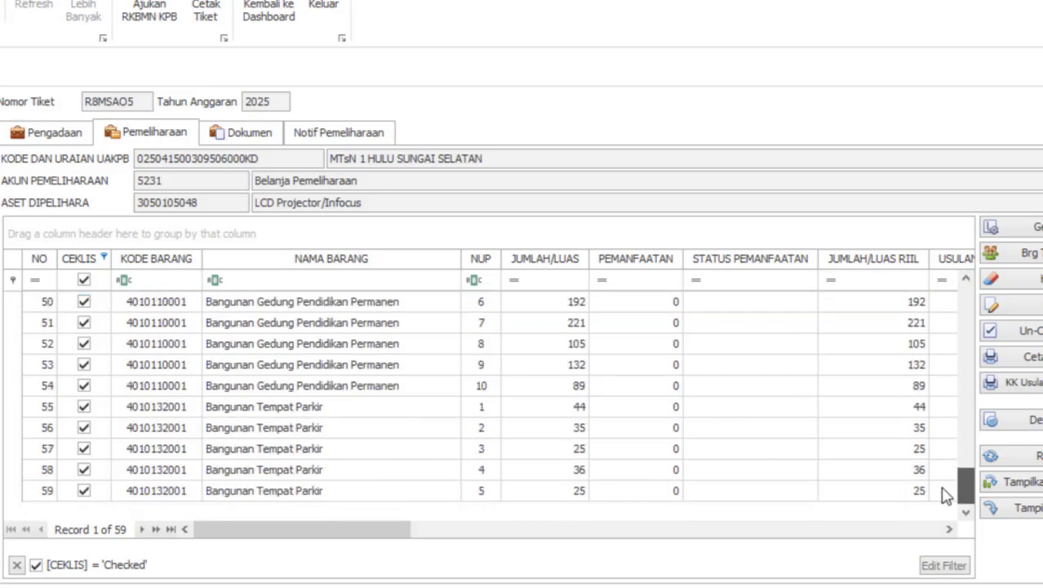
pyautogui.scroll(11, 916, 391)
pyautogui.scroll(-2, 913, 384)
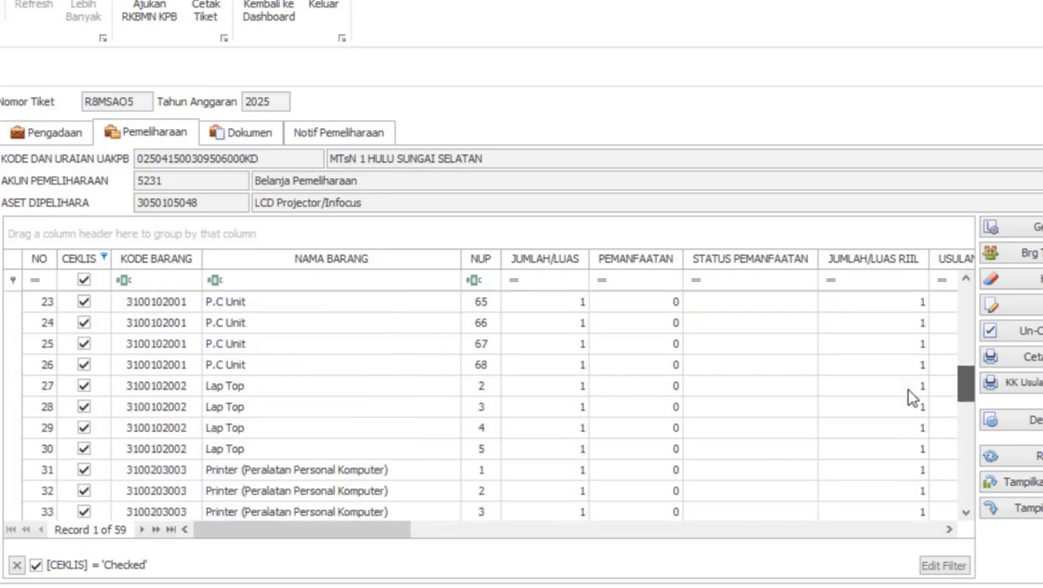
pyautogui.scroll(-2, 912, 400)
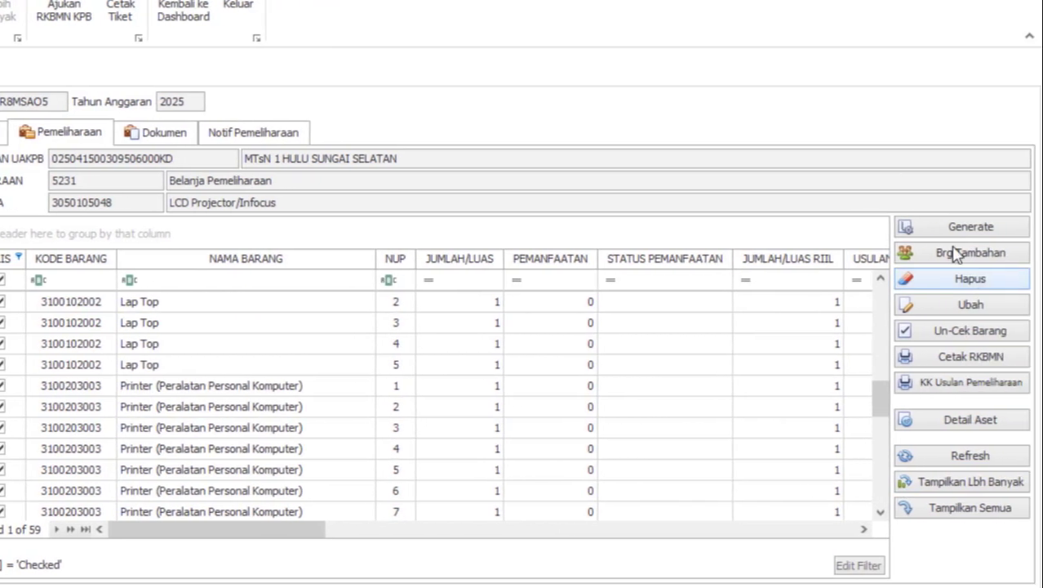
pyautogui.click(957, 228)
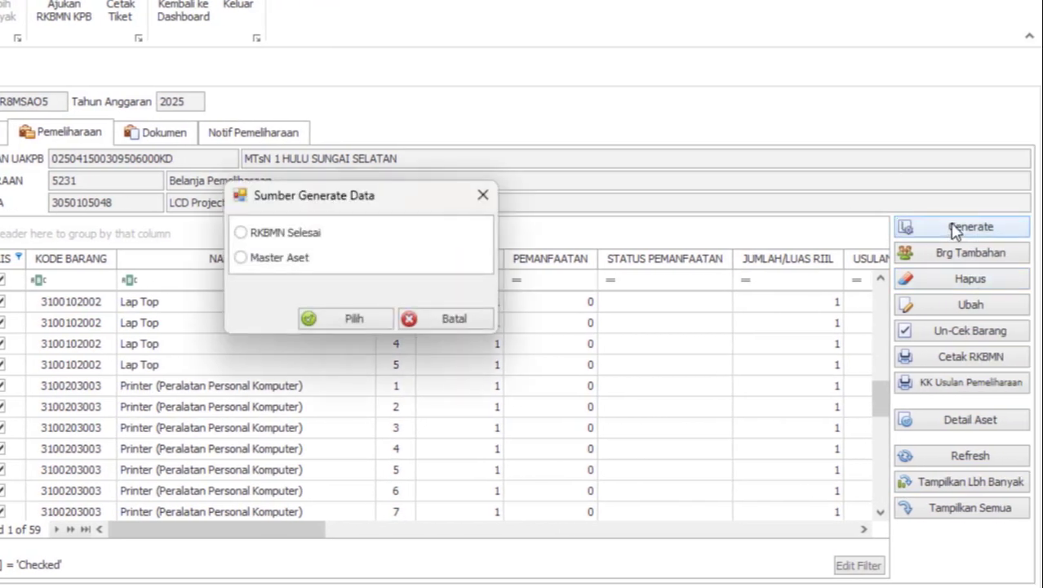
pyautogui.click(255, 233)
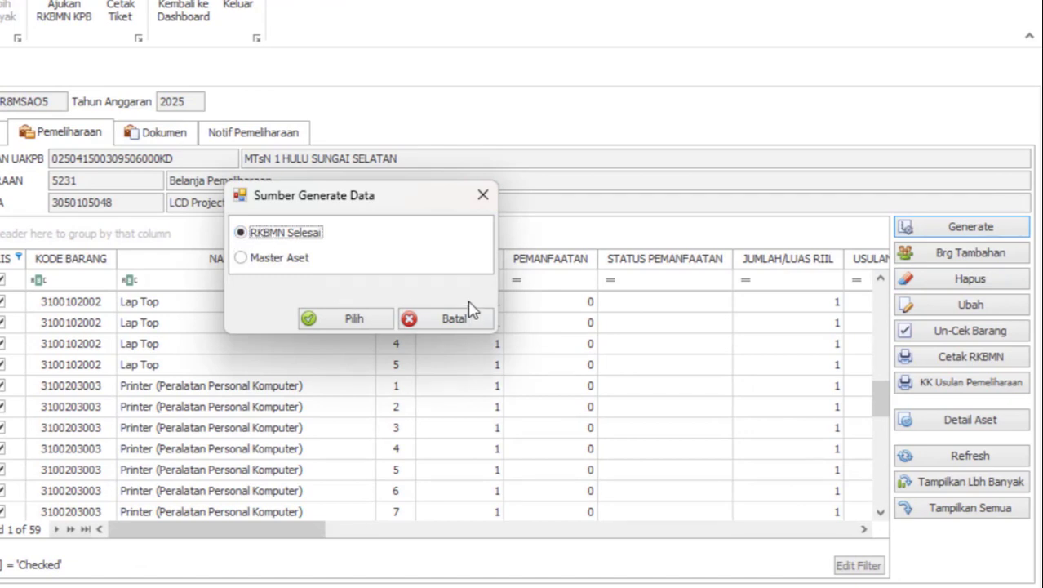
pyautogui.click(304, 264)
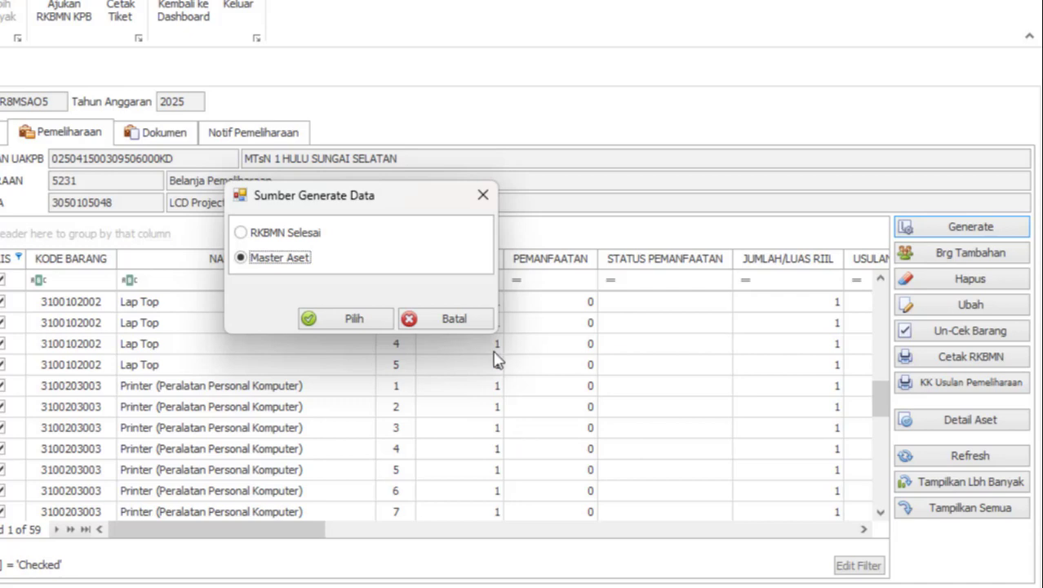
pyautogui.click(484, 198)
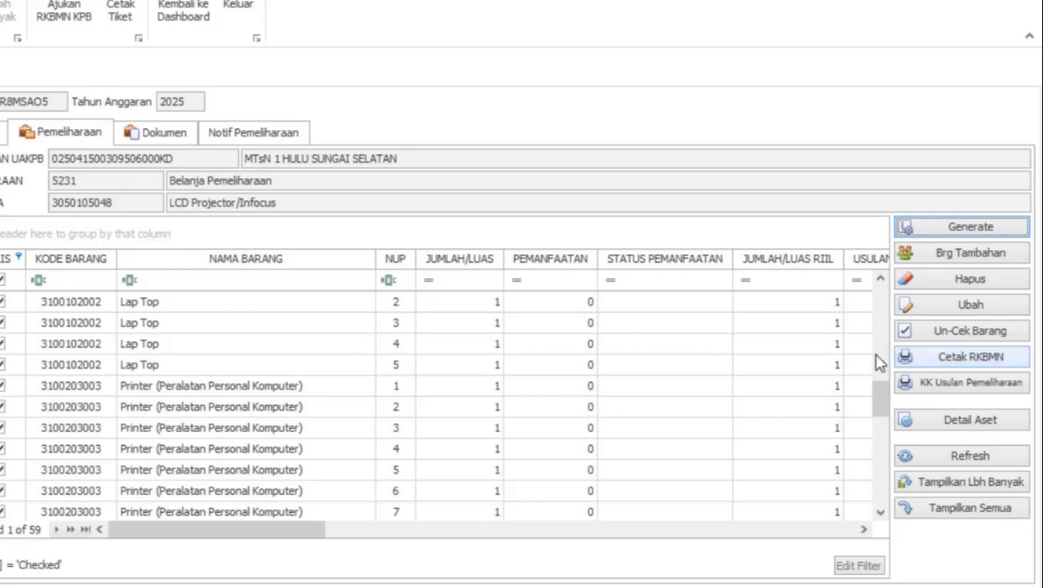
# Preview the printed 2025 RKBMN maintenance report and bring up its export options
pyautogui.click(976, 365)
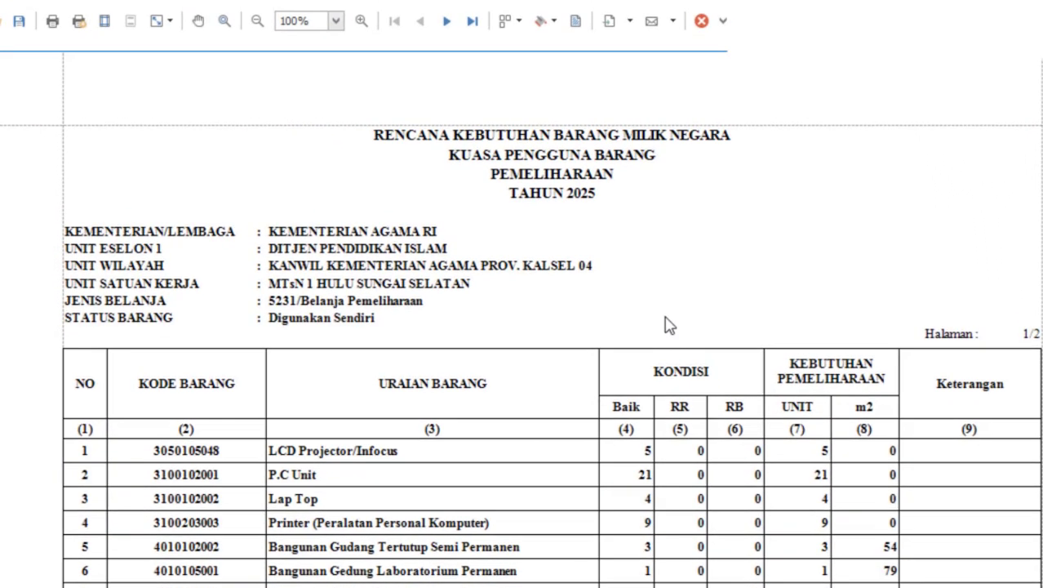
pyautogui.click(629, 22)
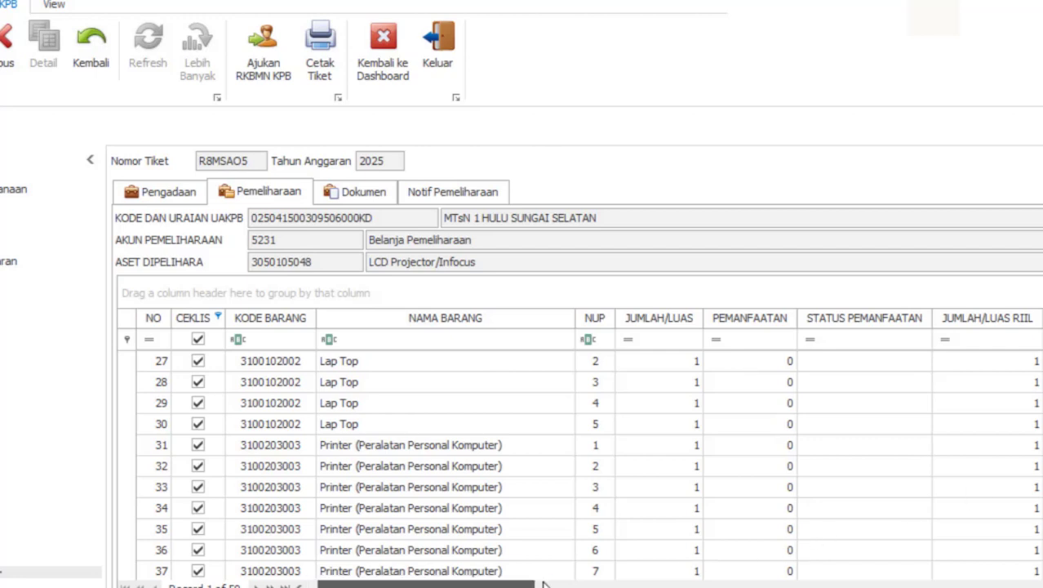
# Examine the remaining columns of the checked maintenance items, including proposal, photo count, status and acquisition details
pyautogui.moveTo(519, 583); pyautogui.dragTo(629, 559)
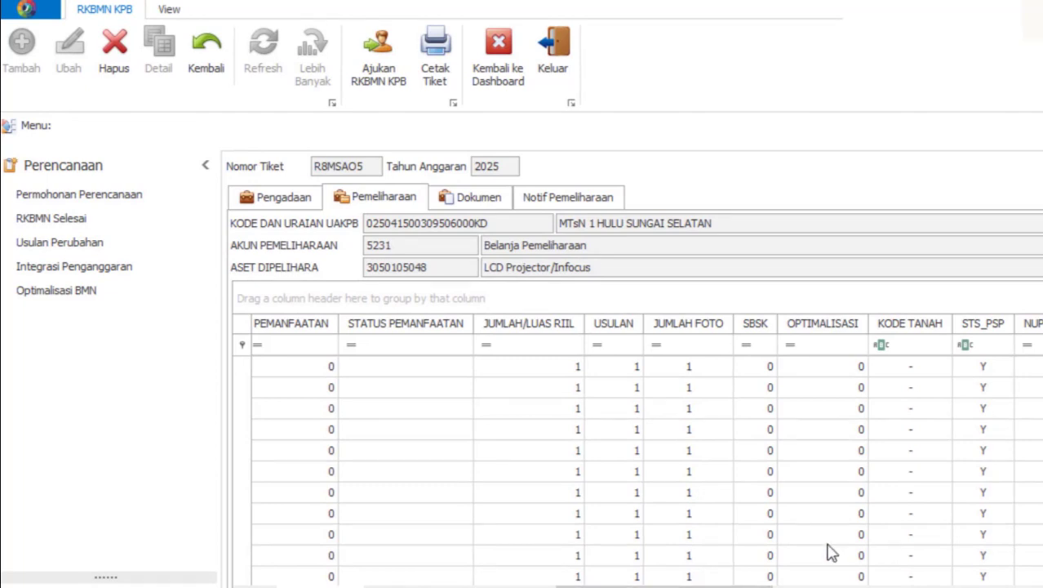
pyautogui.hscroll(5, 664, 586)
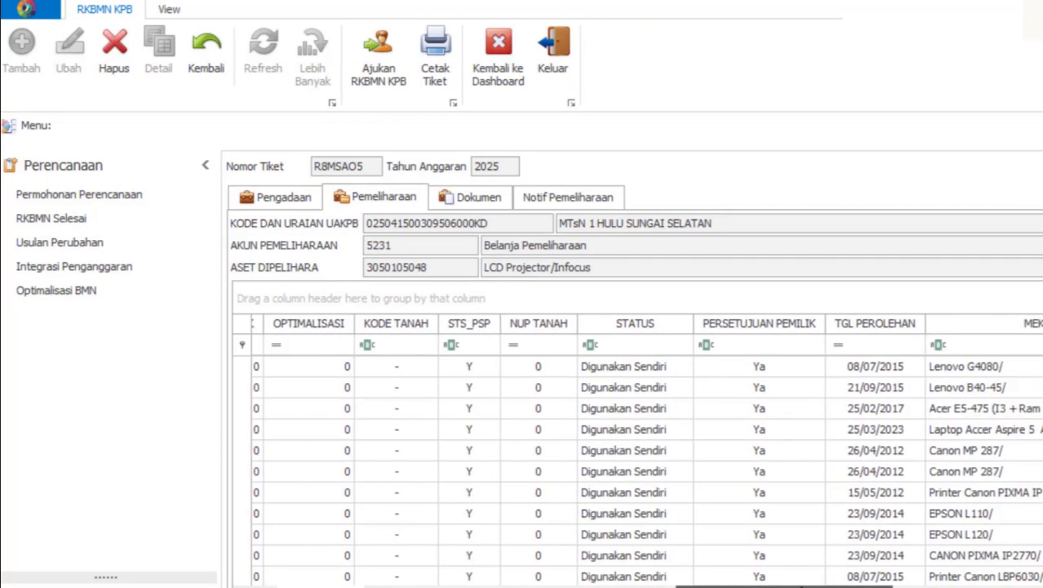
pyautogui.hscroll(5, 863, 584)
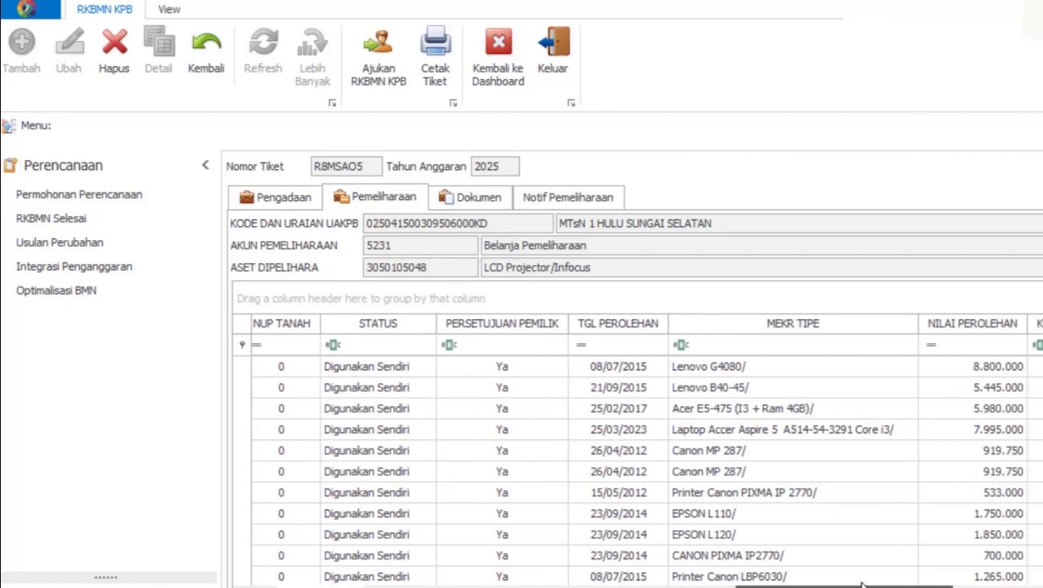
pyautogui.hscroll(10, 863, 584)
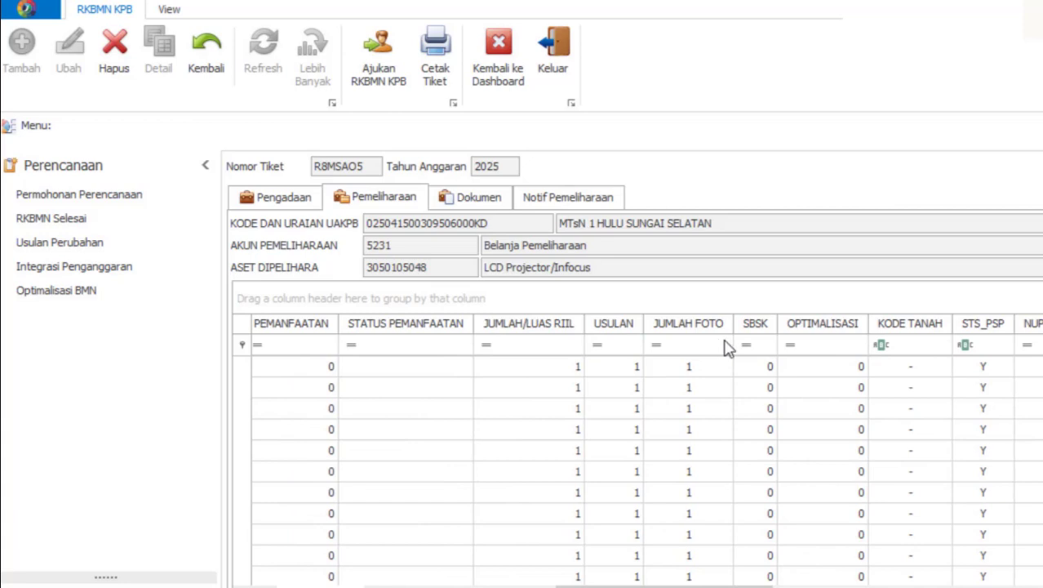
# Try to add surat pengantar.pdf to the 2025 request's documents as Surat Pengantar RKBMN
pyautogui.click(472, 206)
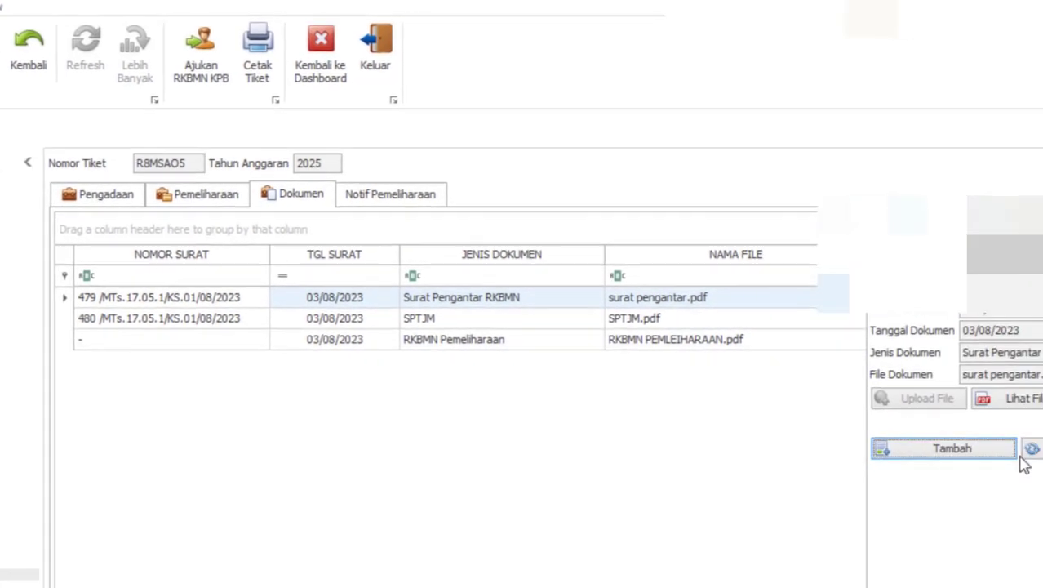
pyautogui.click(809, 454)
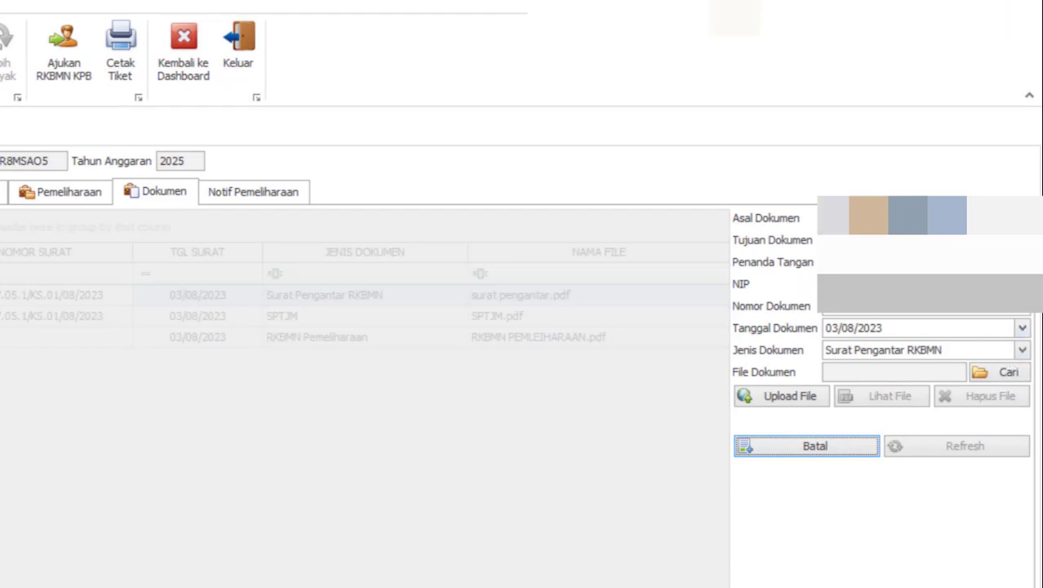
pyautogui.click(1022, 351)
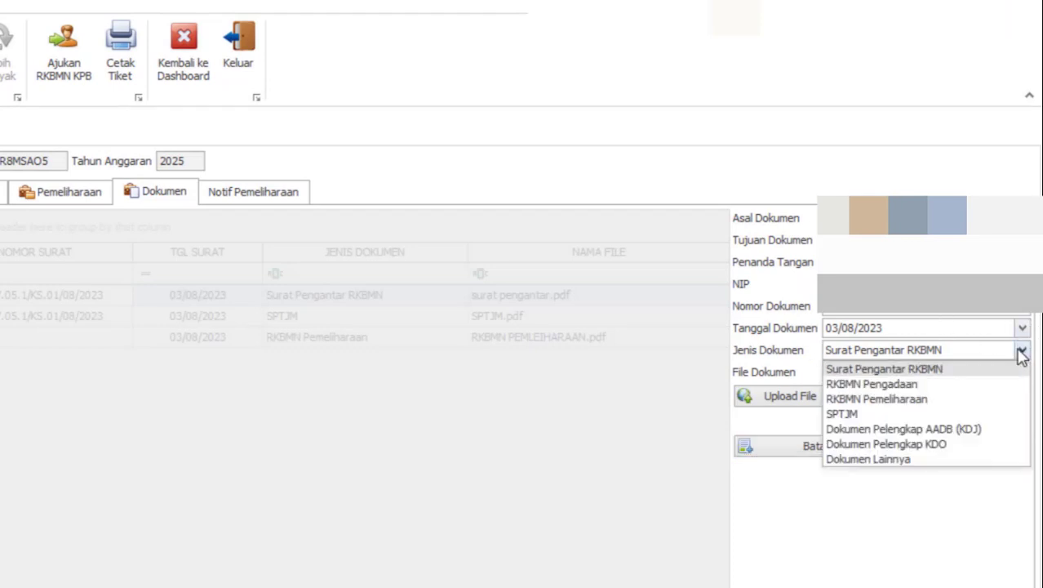
pyautogui.click(909, 369)
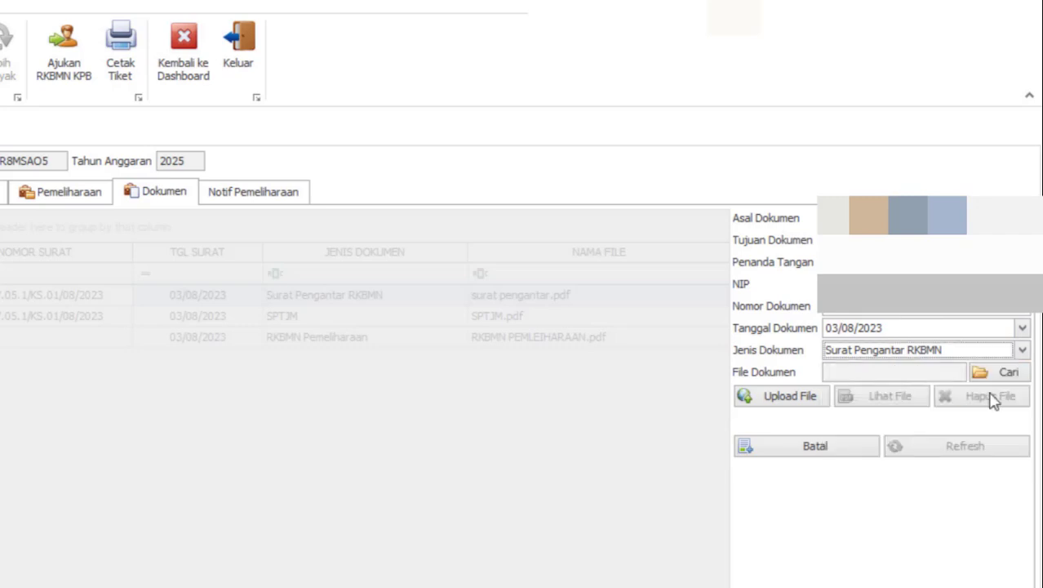
pyautogui.click(1011, 374)
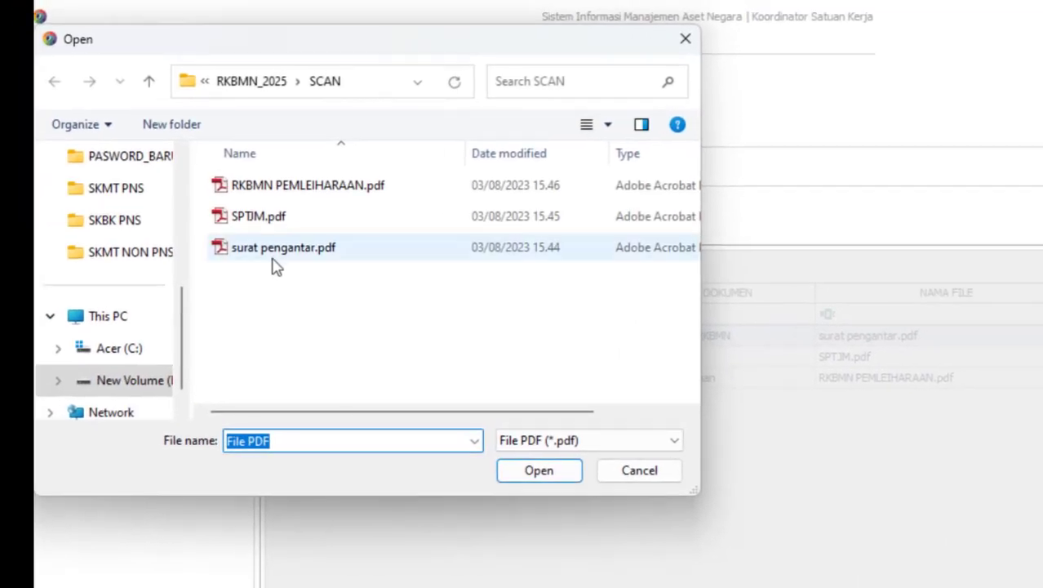
pyautogui.doubleClick(274, 258)
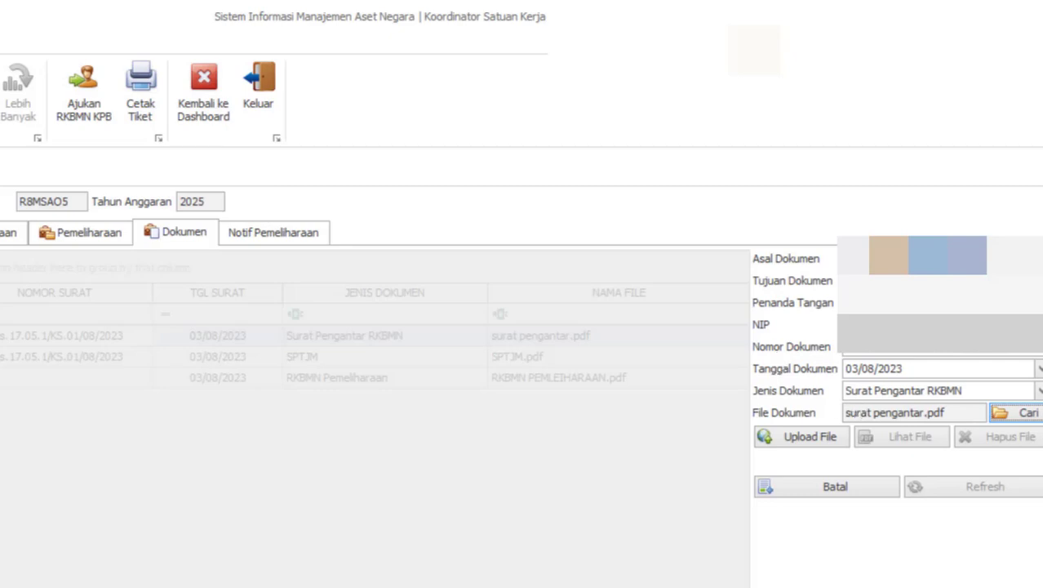
pyautogui.click(820, 436)
pyautogui.click(833, 490)
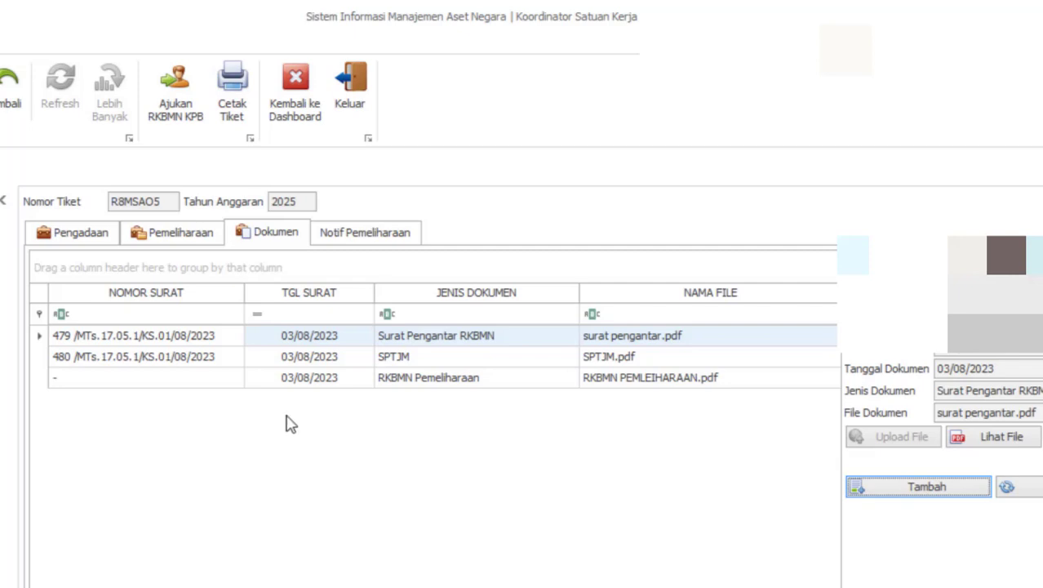
# Submit the 2025 RKBMN KPB ticket
pyautogui.click(171, 99)
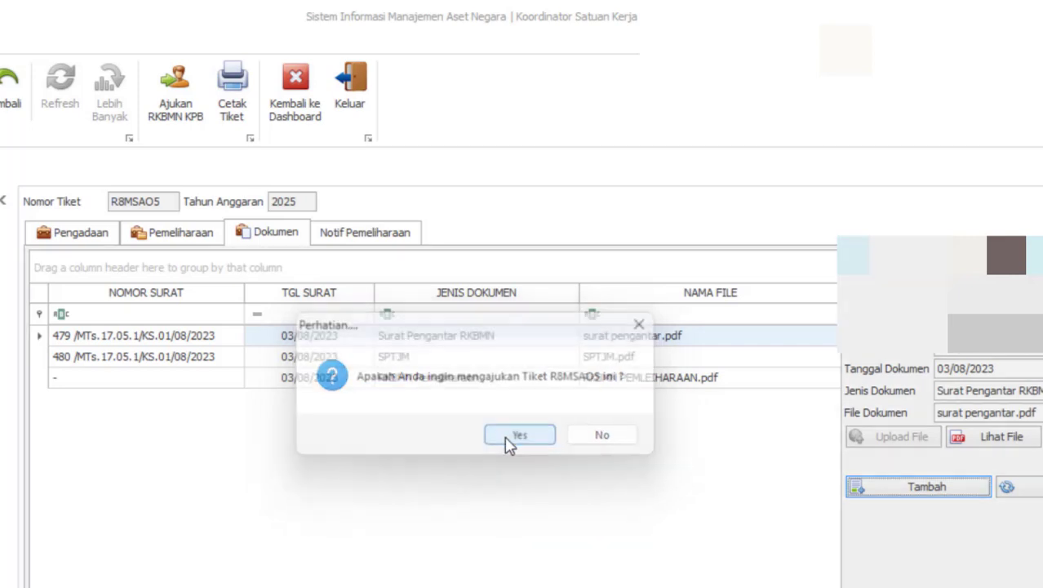
pyautogui.click(507, 441)
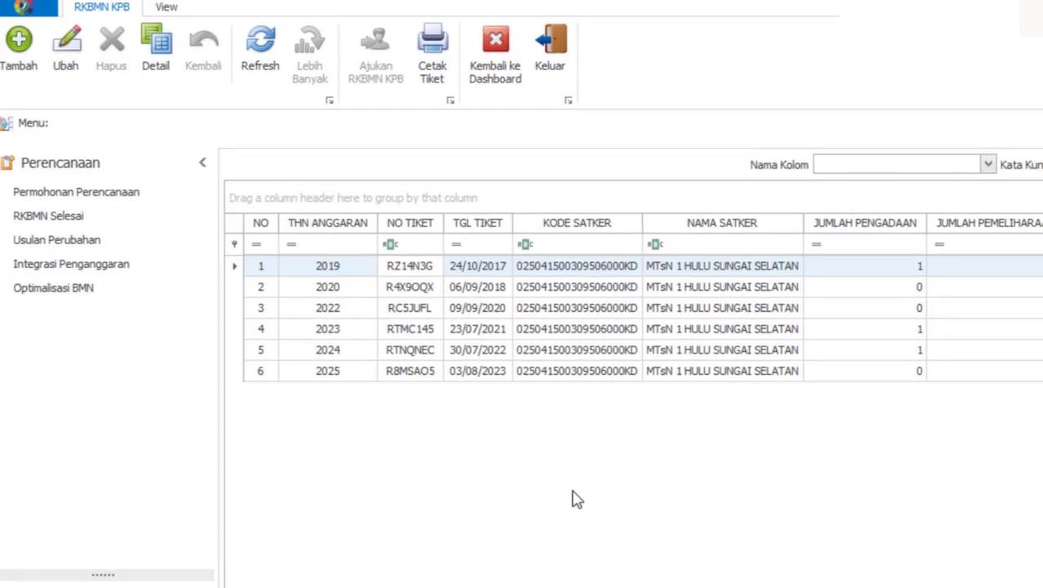
# Open the 2024 entry under RKBMN Selesai to check the approvals of its maintenance items
pyautogui.click(49, 217)
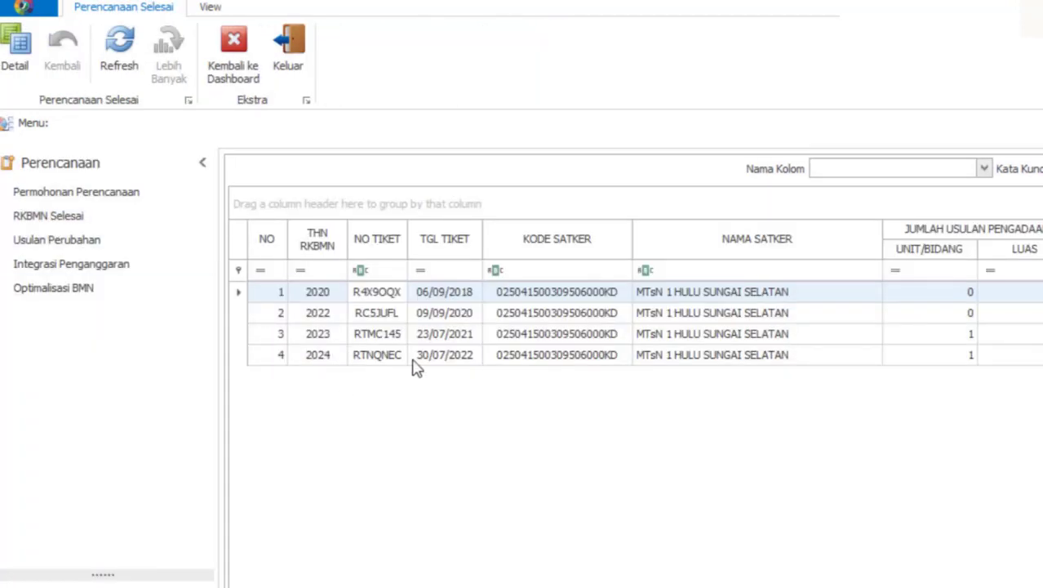
pyautogui.doubleClick(500, 357)
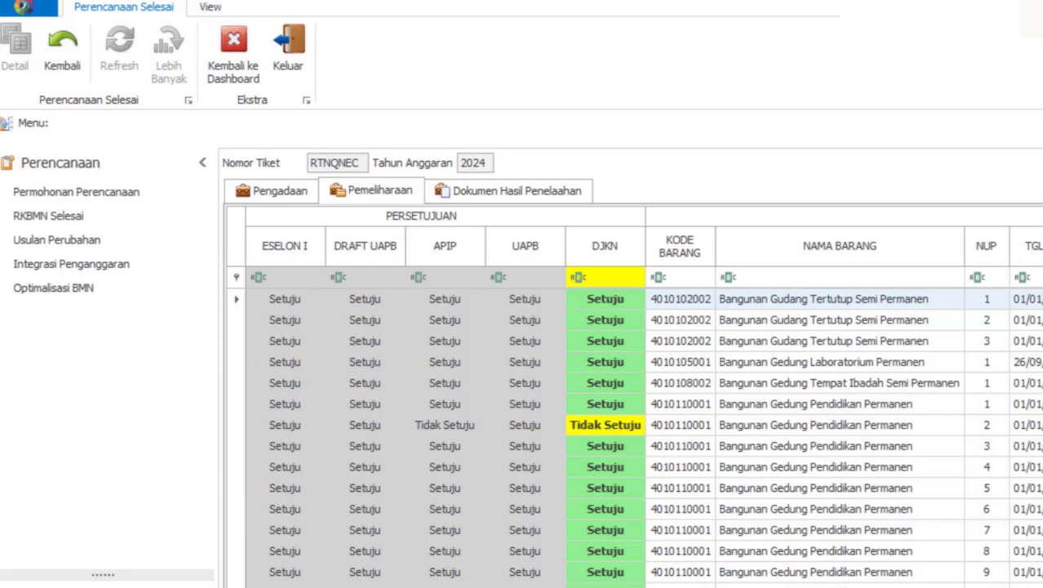
# Examine the 2024 maintenance items' approvals at each level, along with their proposed amounts, corrections and DJKN-approved figures
pyautogui.scroll(-2, 633, 433)
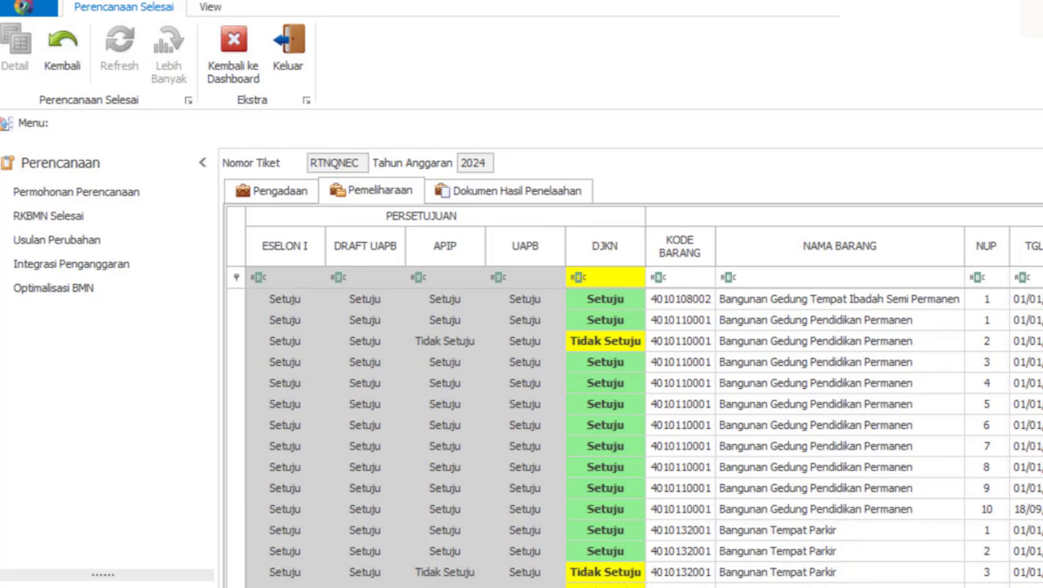
pyautogui.hscroll(10, 644, 397)
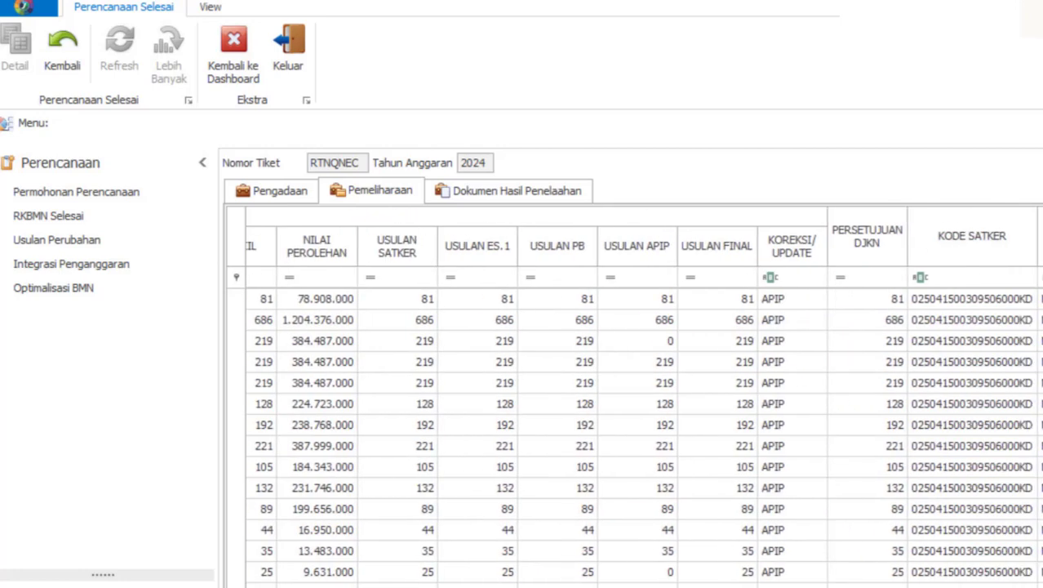
pyautogui.hscroll(-10, 643, 397)
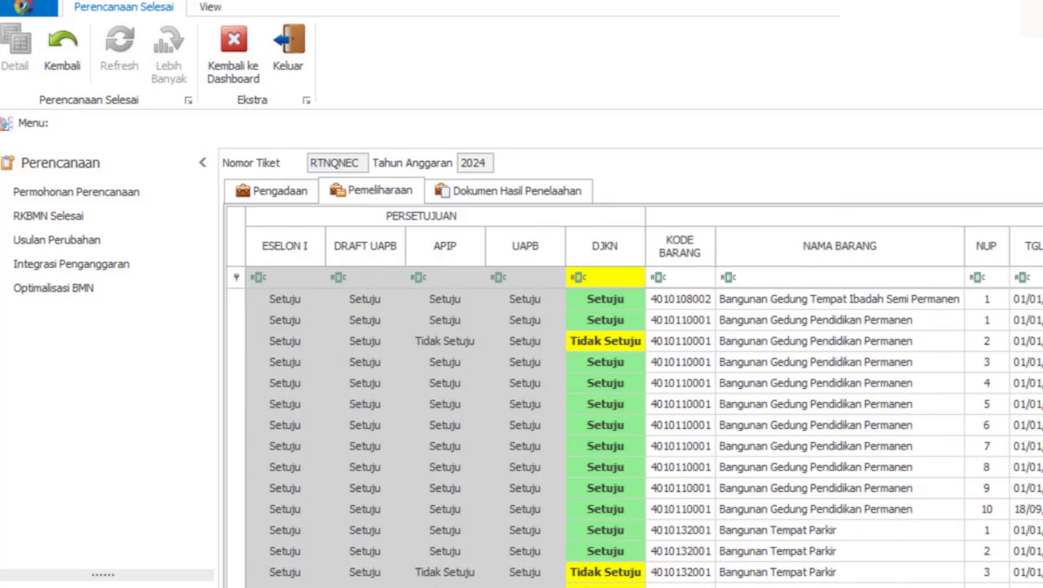
pyautogui.hscroll(10, 643, 396)
pyautogui.hscroll(-10, 643, 397)
# Examine the 2024 procurement item's approvals and its proposed units and area at each level, and return to the SIMAN dashboard
pyautogui.click(279, 196)
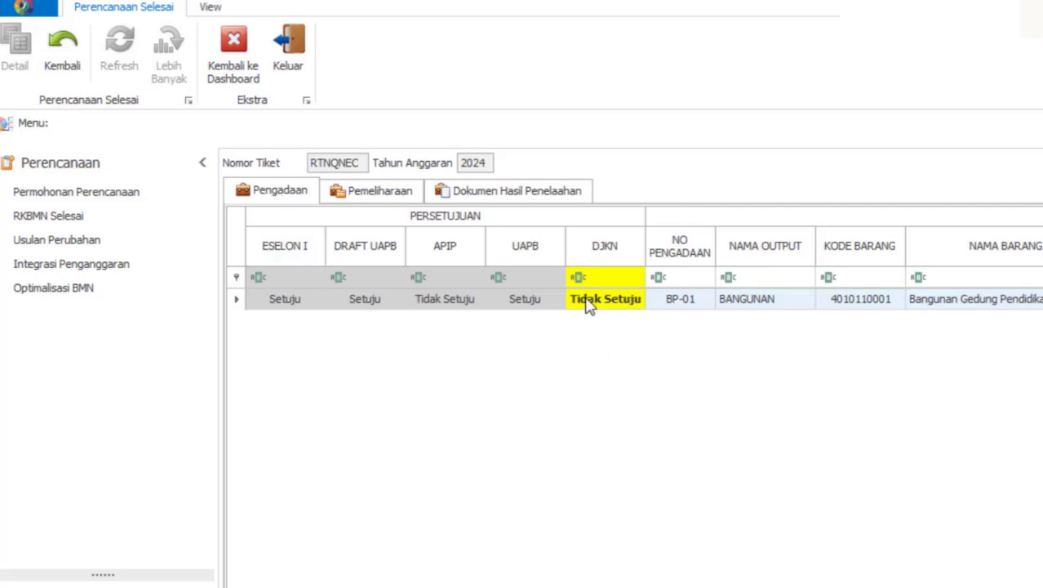
pyautogui.hscroll(10, 580, 557)
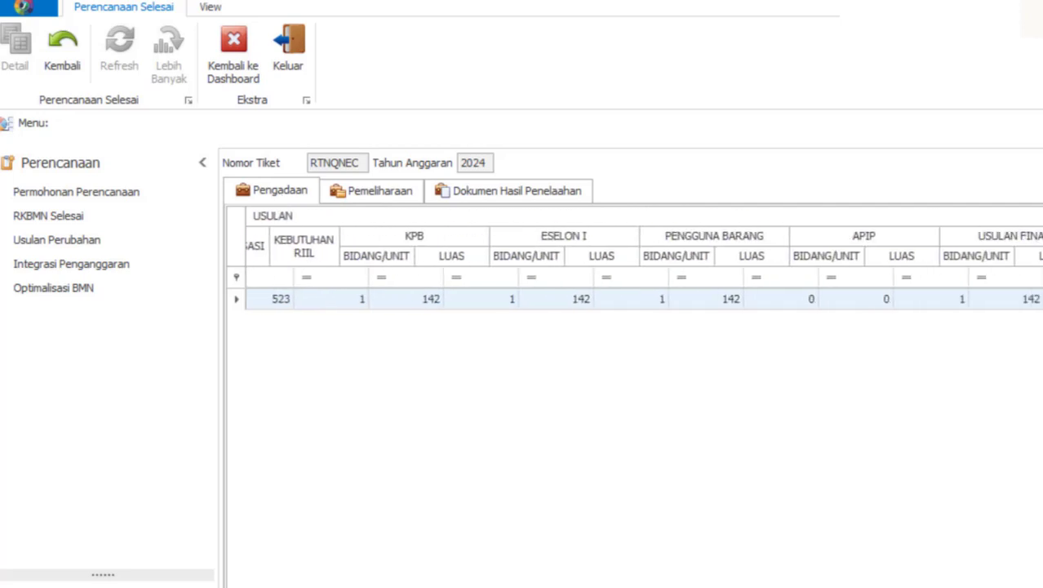
pyautogui.hscroll(7, 633, 257)
pyautogui.hscroll(-15, 240, 574)
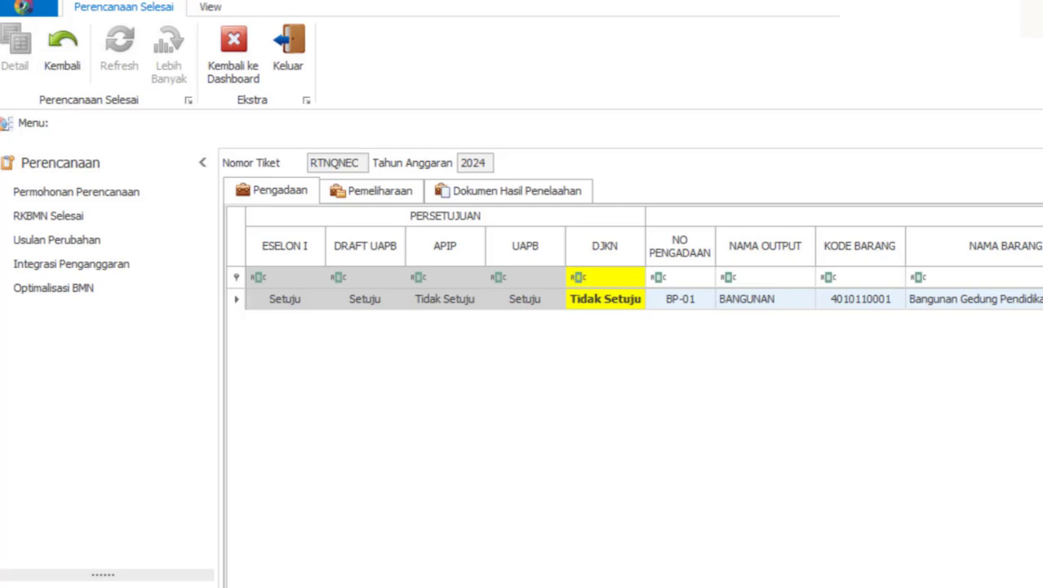
pyautogui.click(926, 586)
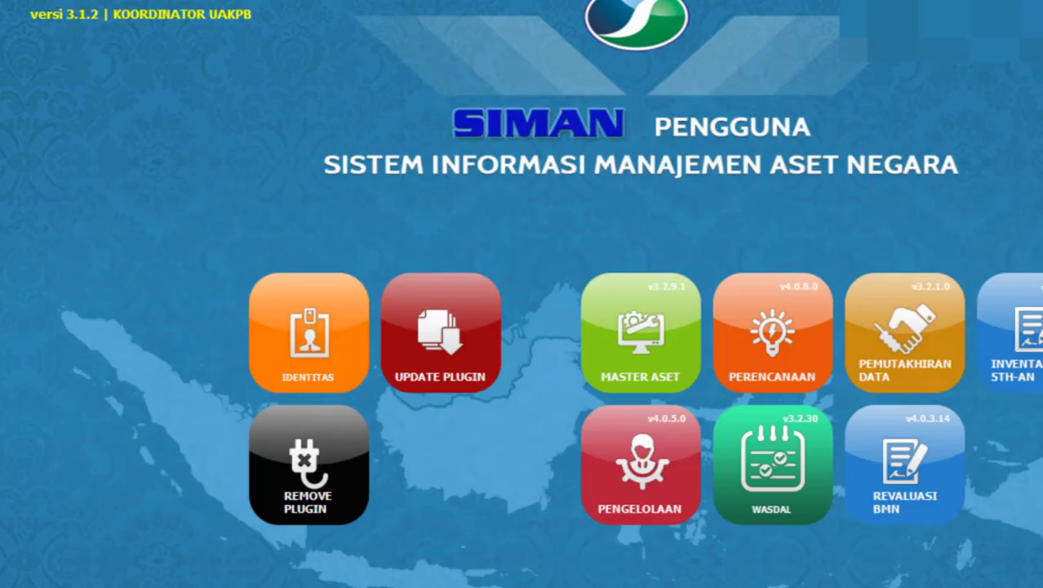